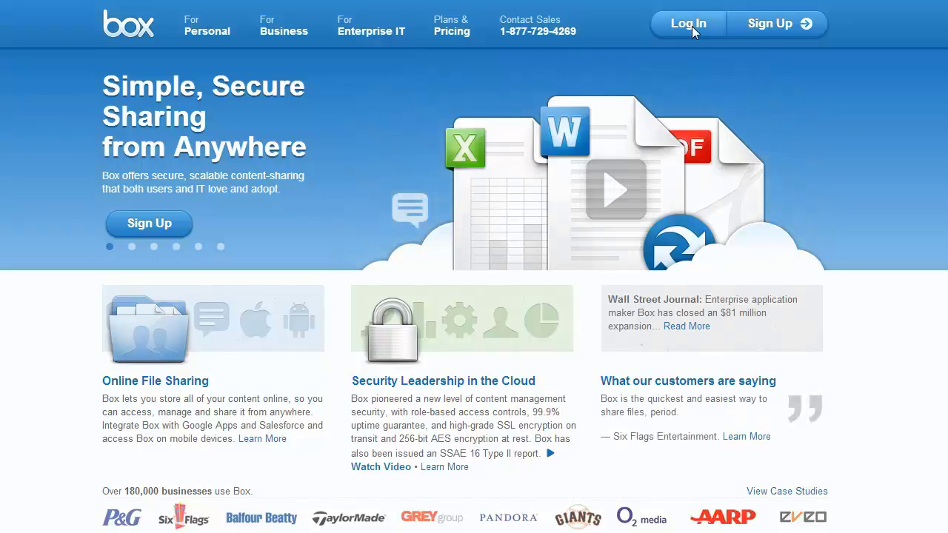
{"action": "left_click", "coordinate": [692, 26]}
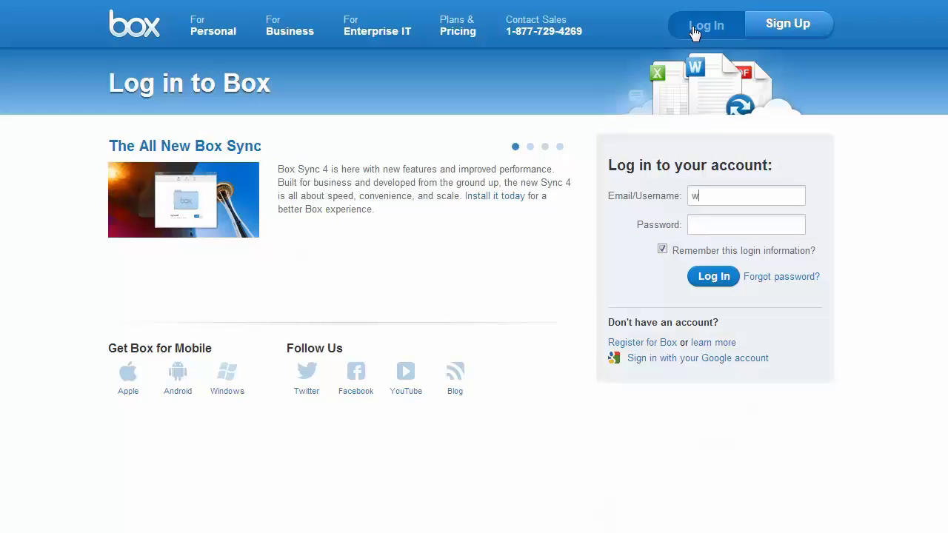
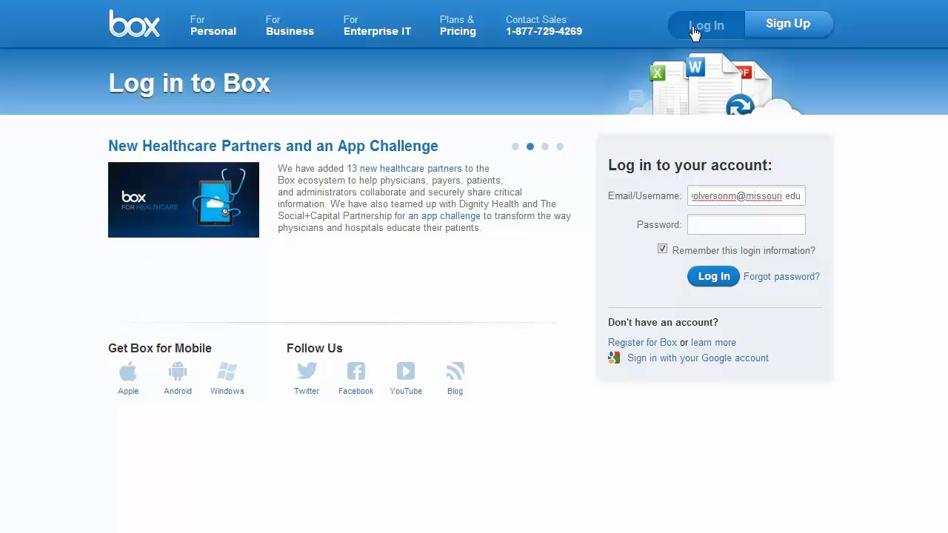
{"action": "left_click", "coordinate": [714, 277]}
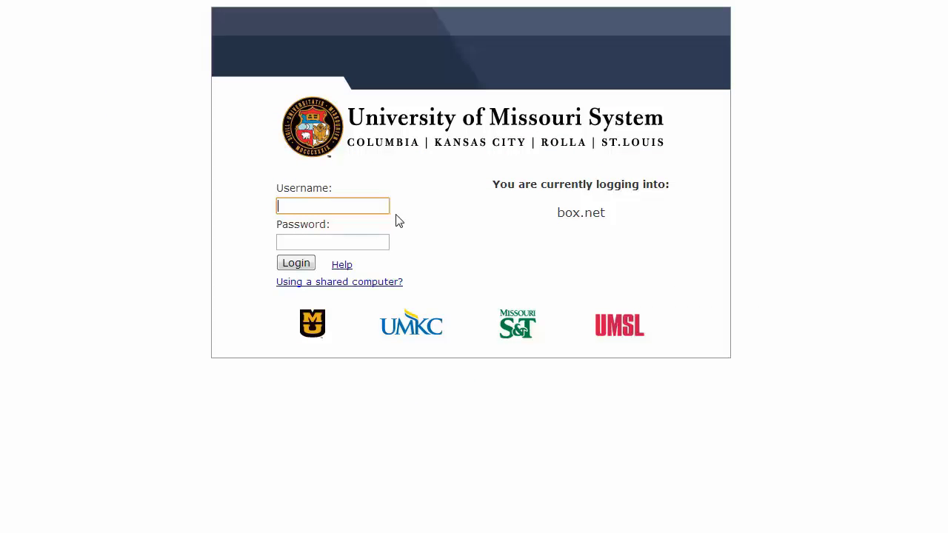
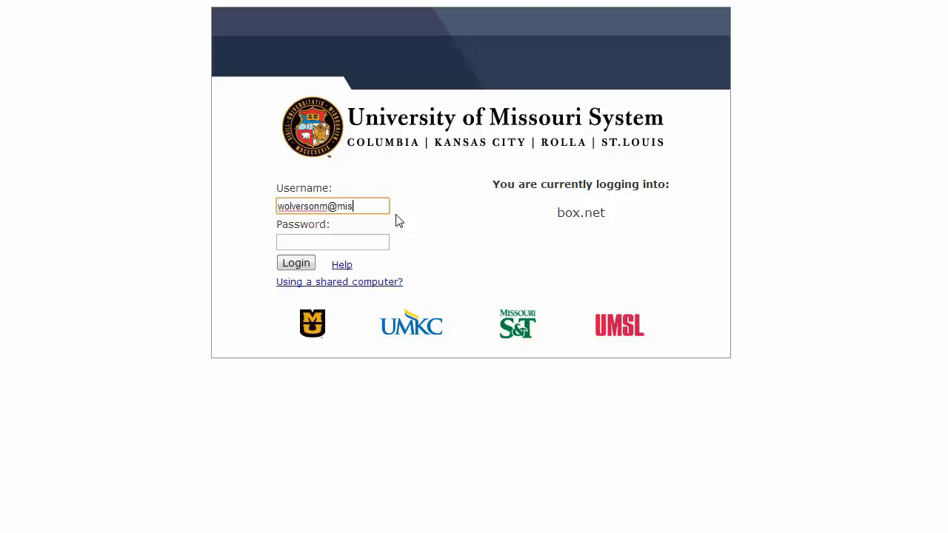
{"action": "left_click", "coordinate": [353, 246]}
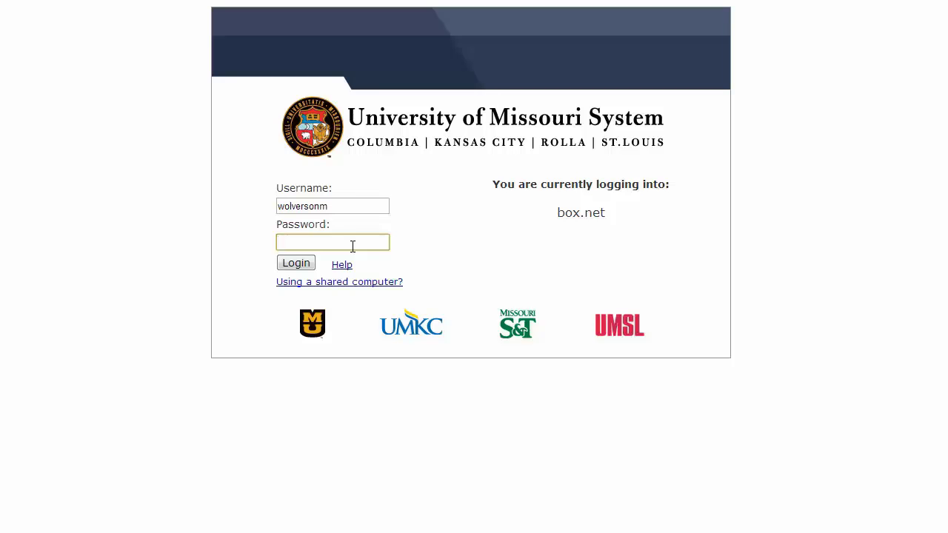
{"action": "type", "text": "••"}
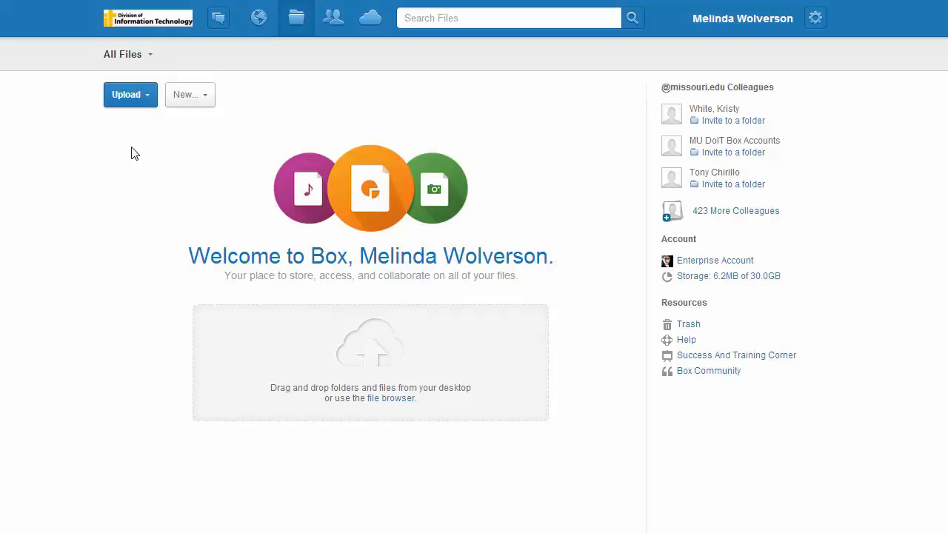
Show the Upload menu's file and folder options.
{"action": "left_click", "coordinate": [150, 104]}
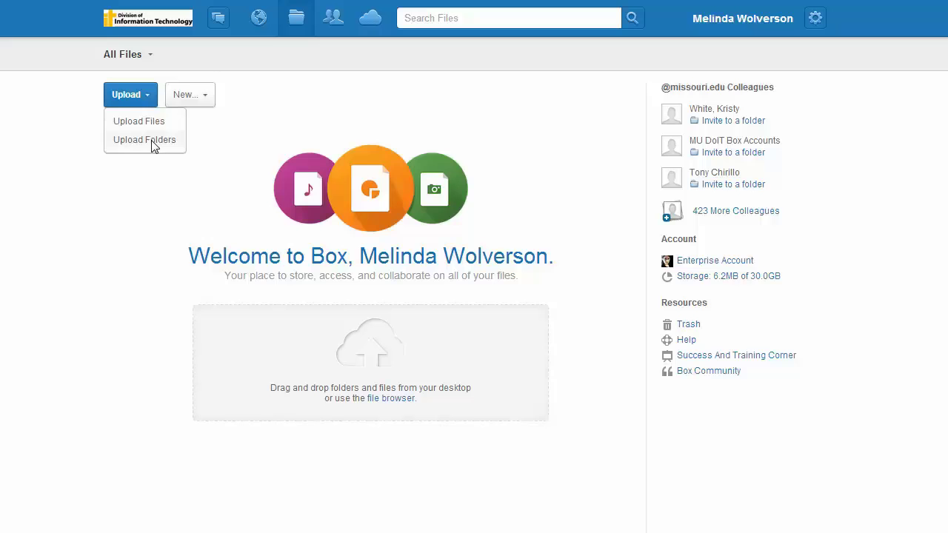
Upload the desktop Work Photos folder (five files) via Upload Folders.
{"action": "left_click", "coordinate": [152, 141]}
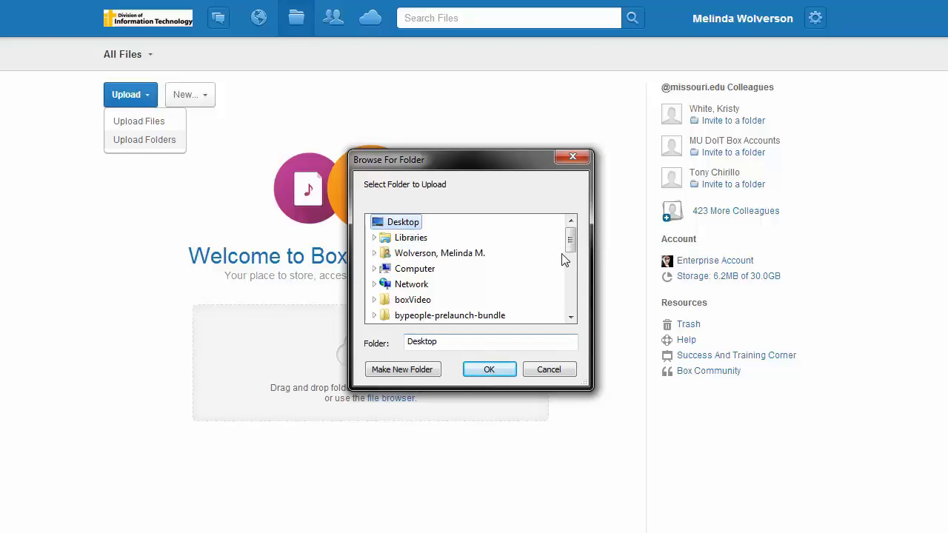
{"action": "left_click_drag", "start_coordinate": [571, 239], "coordinate": [569, 304]}
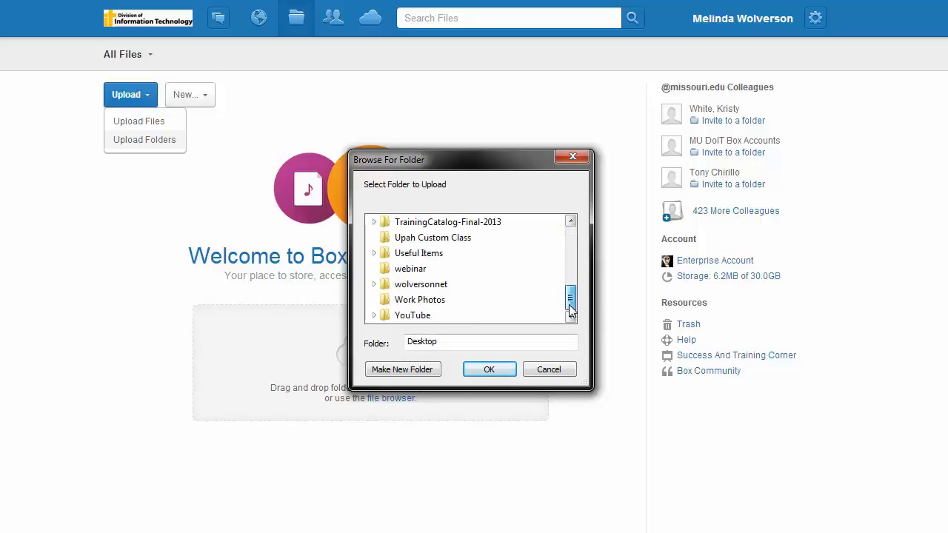
{"action": "left_click", "coordinate": [415, 300]}
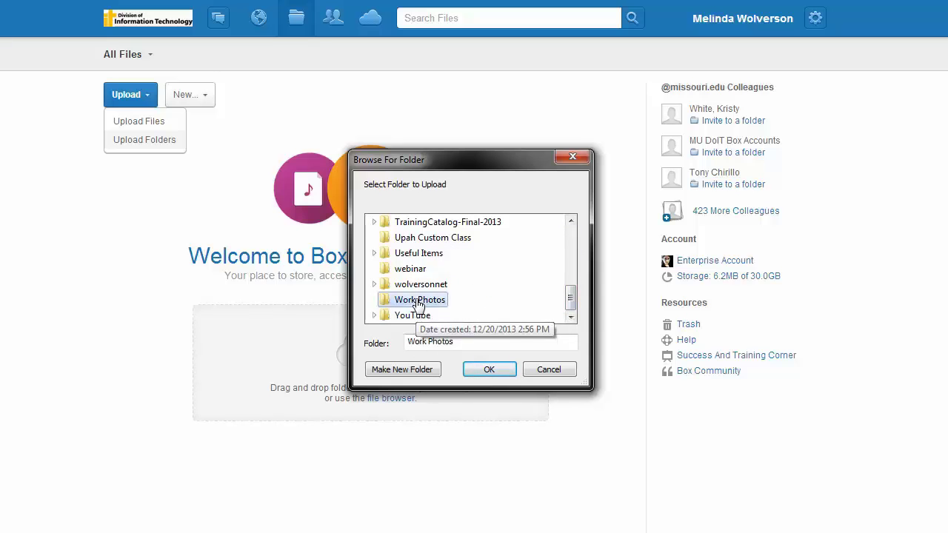
{"action": "left_click", "coordinate": [489, 369]}
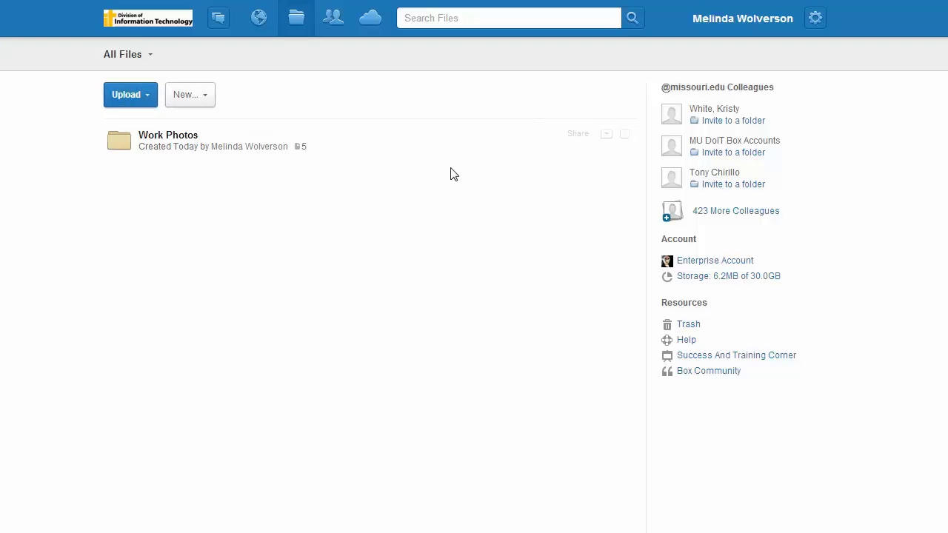
Upload the single photo 2014.jpg into All Files.
{"action": "left_click", "coordinate": [144, 103]}
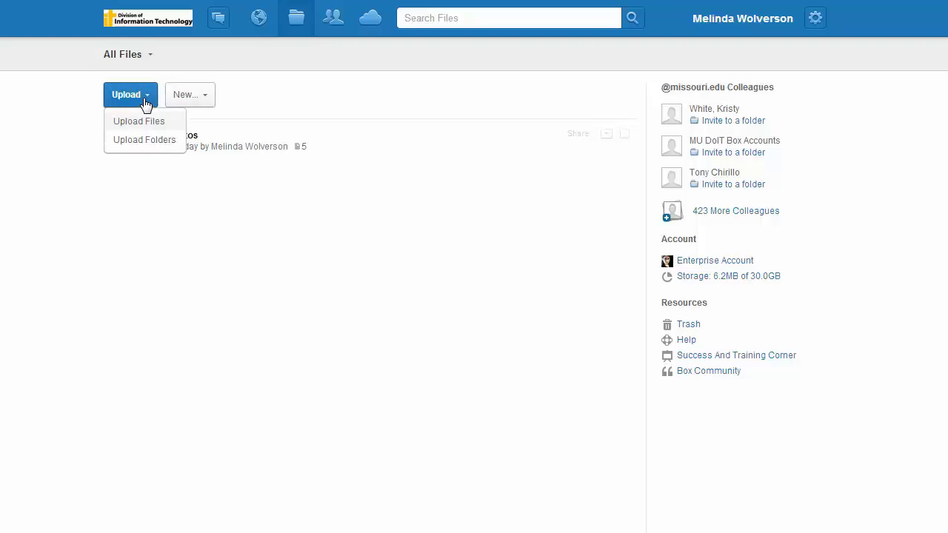
{"action": "left_click", "coordinate": [149, 122]}
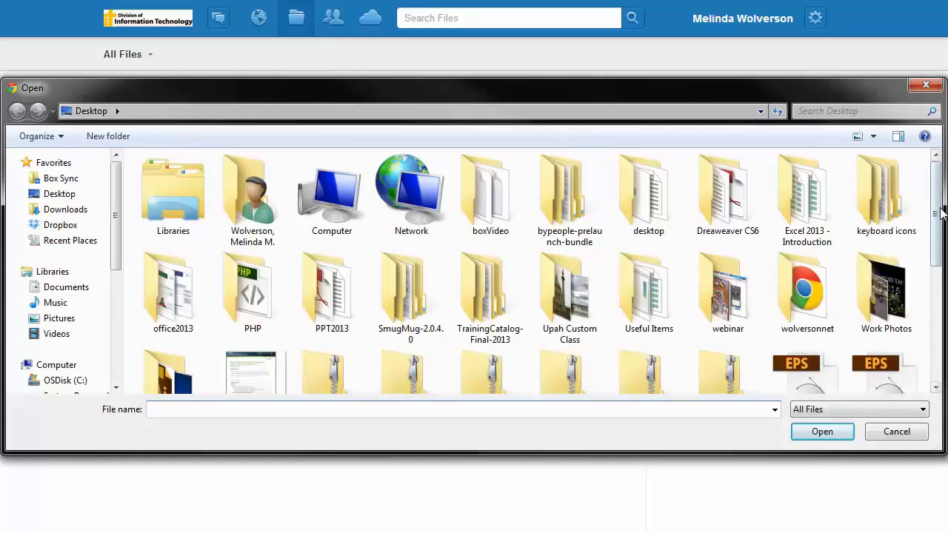
{"action": "left_click_drag", "start_coordinate": [938, 213], "coordinate": [938, 321]}
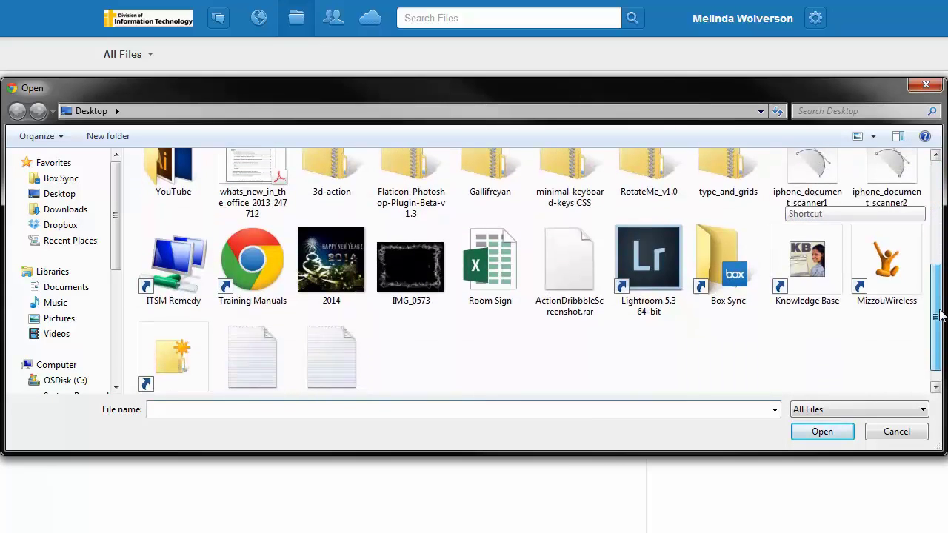
{"action": "left_click", "coordinate": [336, 268]}
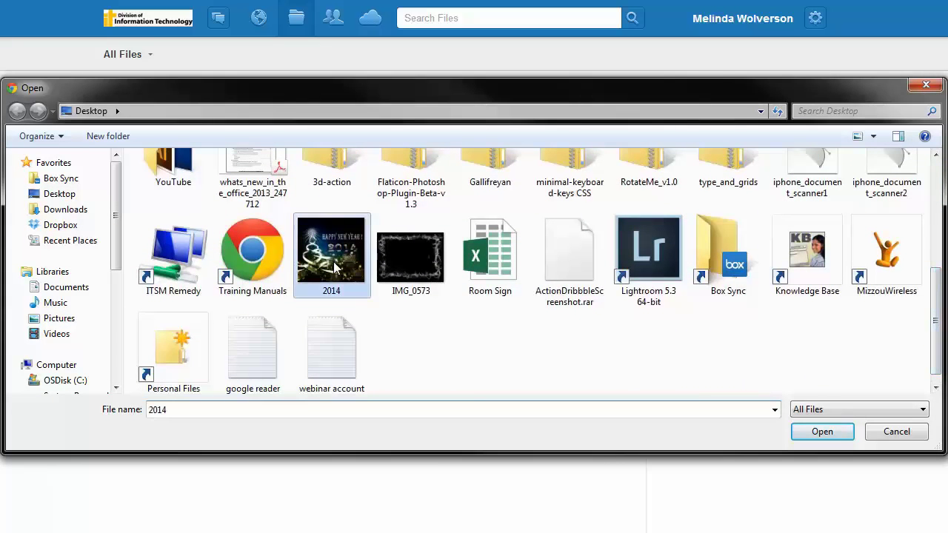
{"action": "left_click", "coordinate": [837, 434]}
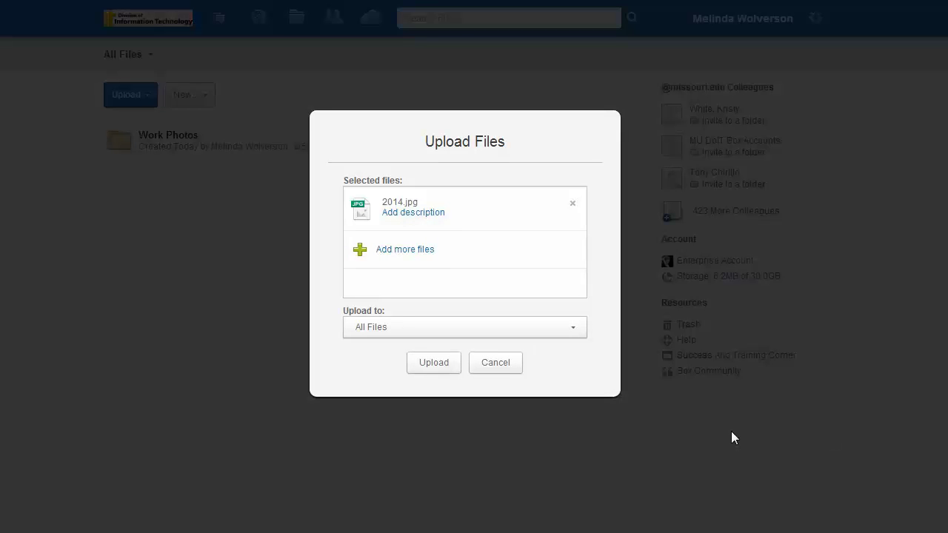
{"action": "left_click", "coordinate": [434, 363]}
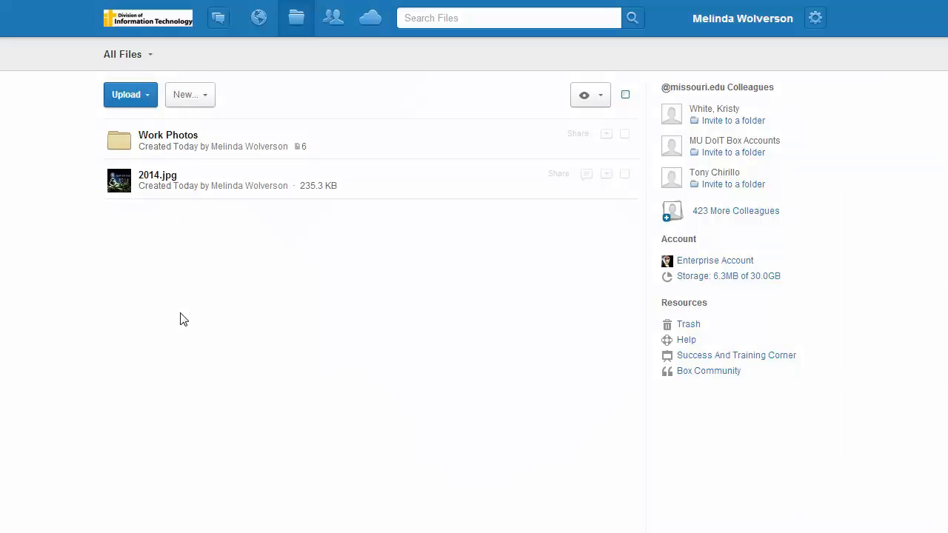
Open Work Photos and briefly preview picnic.jpg.
{"action": "left_click", "coordinate": [185, 139]}
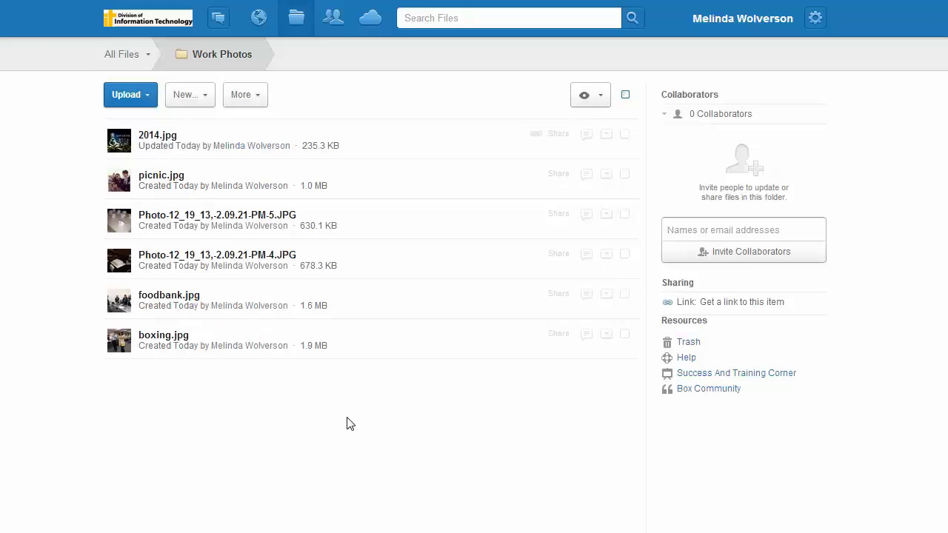
{"action": "mouse_move", "coordinate": [167, 260]}
{"action": "mouse_move", "coordinate": [169, 300]}
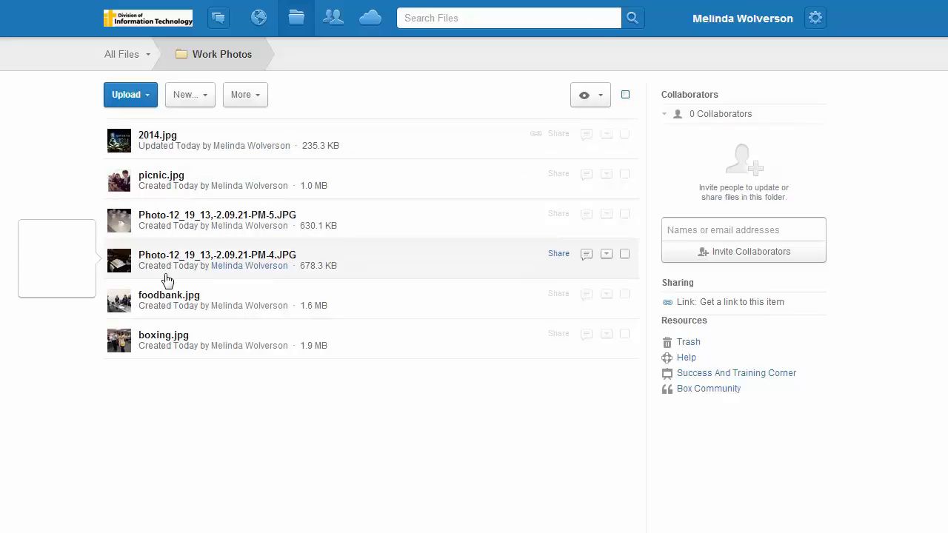
{"action": "left_click", "coordinate": [156, 180]}
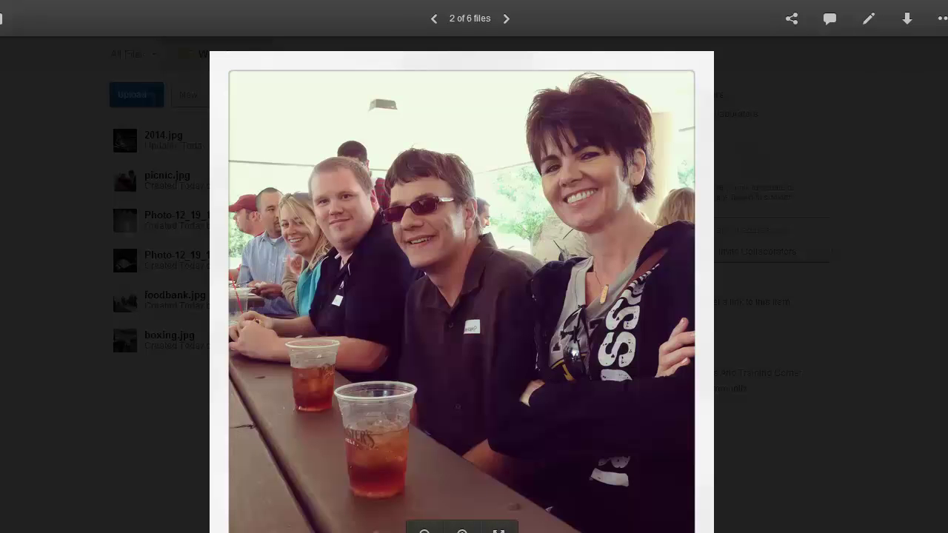
{"action": "key", "text": "Escape"}
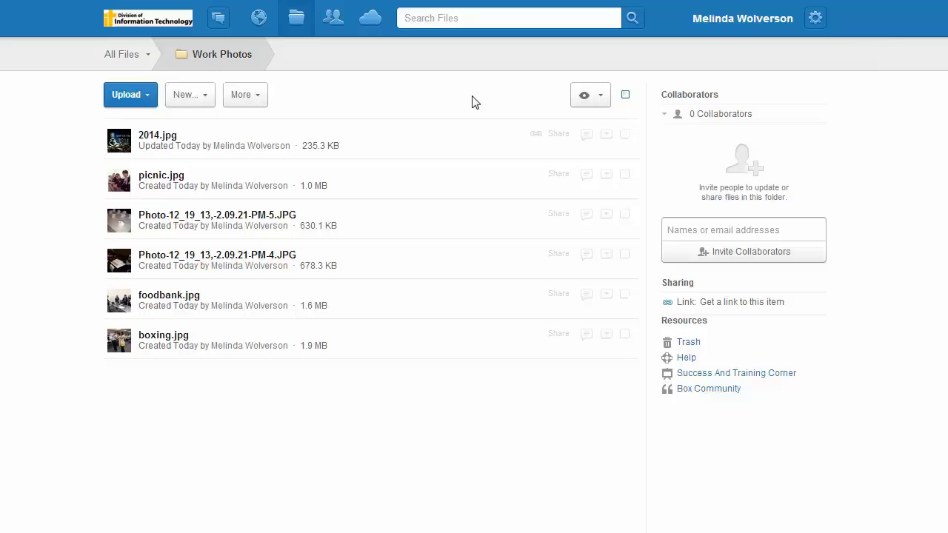
Trash the loose 2014.jpg from All Files and dismiss the notice.
{"action": "left_click", "coordinate": [121, 61]}
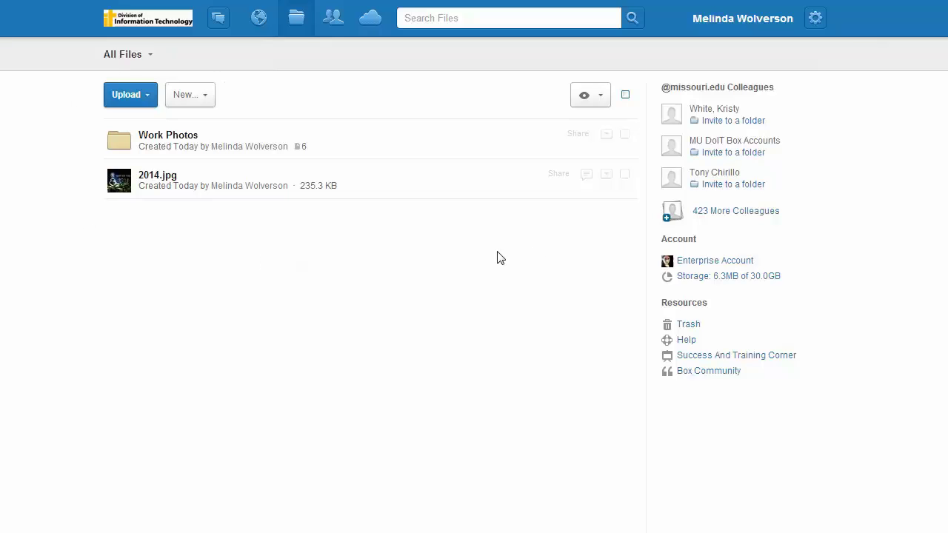
{"action": "left_click", "coordinate": [626, 177]}
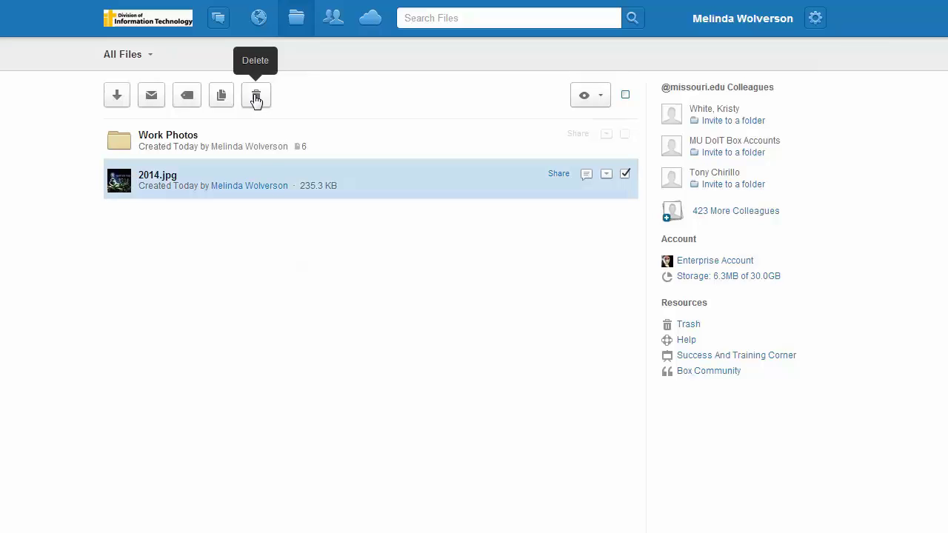
{"action": "left_click", "coordinate": [256, 98]}
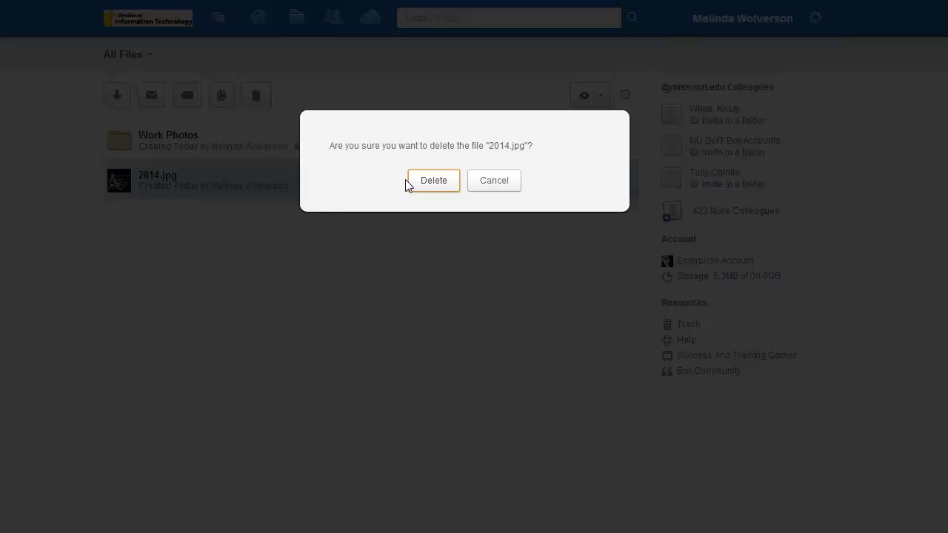
{"action": "left_click", "coordinate": [434, 187]}
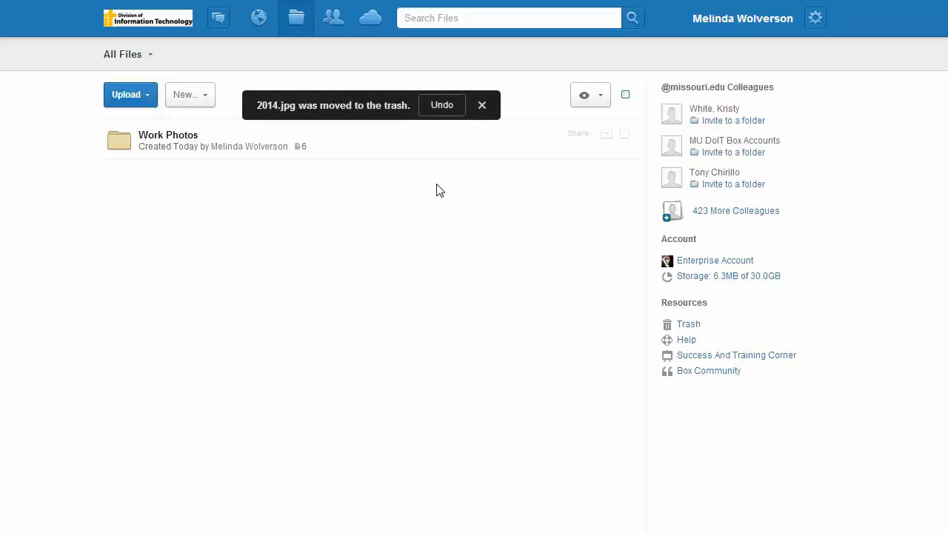
{"action": "left_click", "coordinate": [483, 108]}
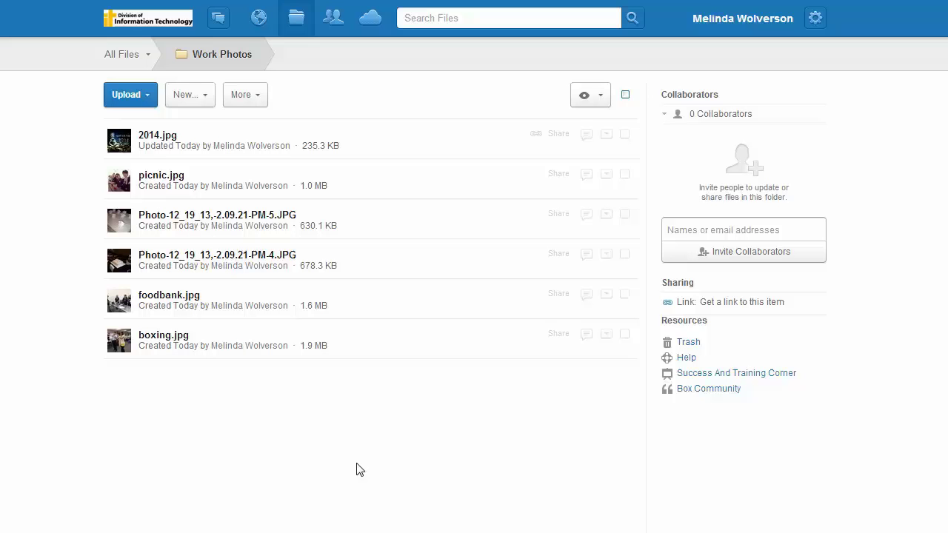
Select picnic.jpg in Work Photos and download it from the toolbar.
{"action": "left_click", "coordinate": [625, 175]}
{"action": "left_click", "coordinate": [625, 175]}
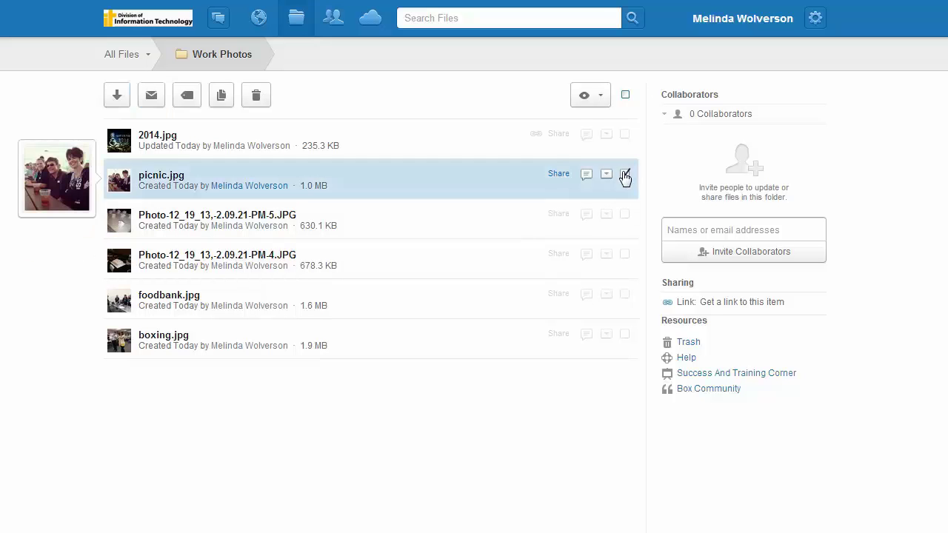
{"action": "left_click", "coordinate": [117, 96]}
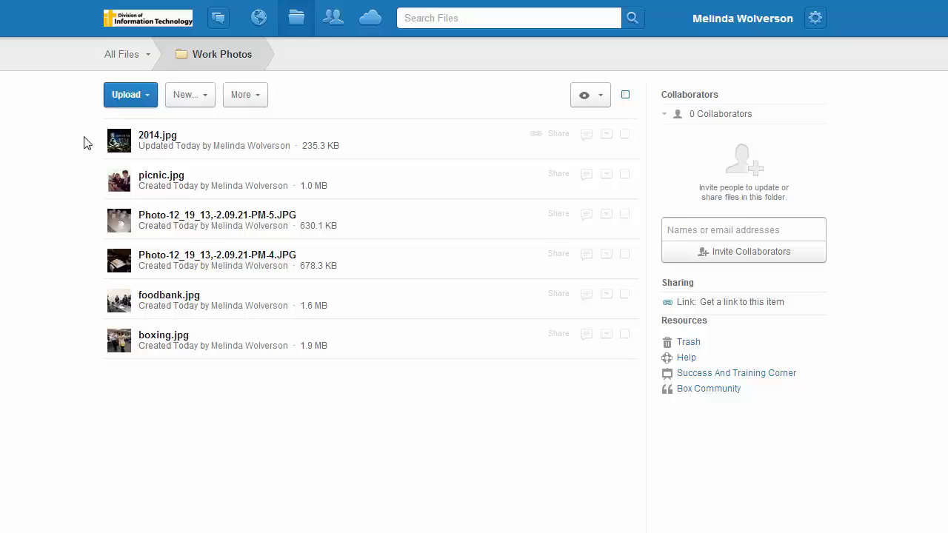
Download picnic.jpg from its preview window, then close the preview.
{"action": "left_click", "coordinate": [153, 188]}
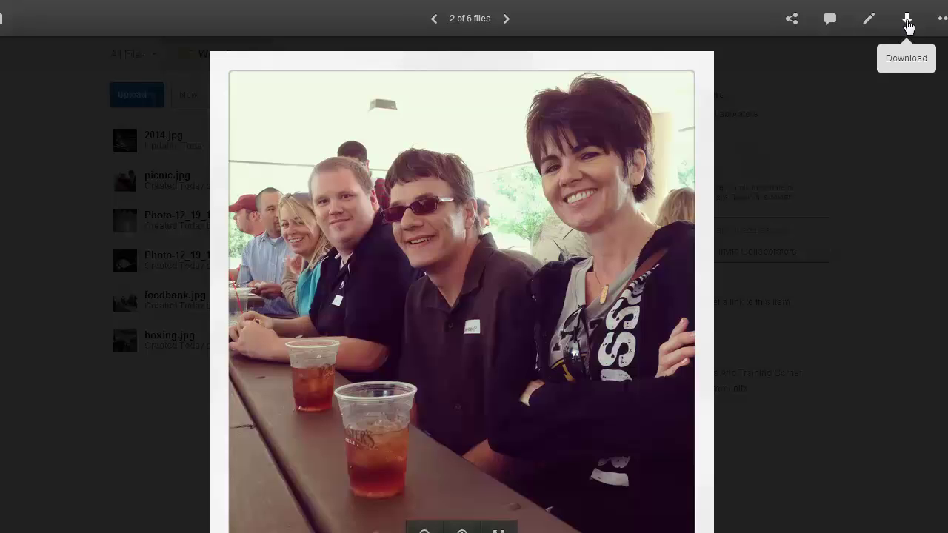
{"action": "left_click", "coordinate": [908, 26]}
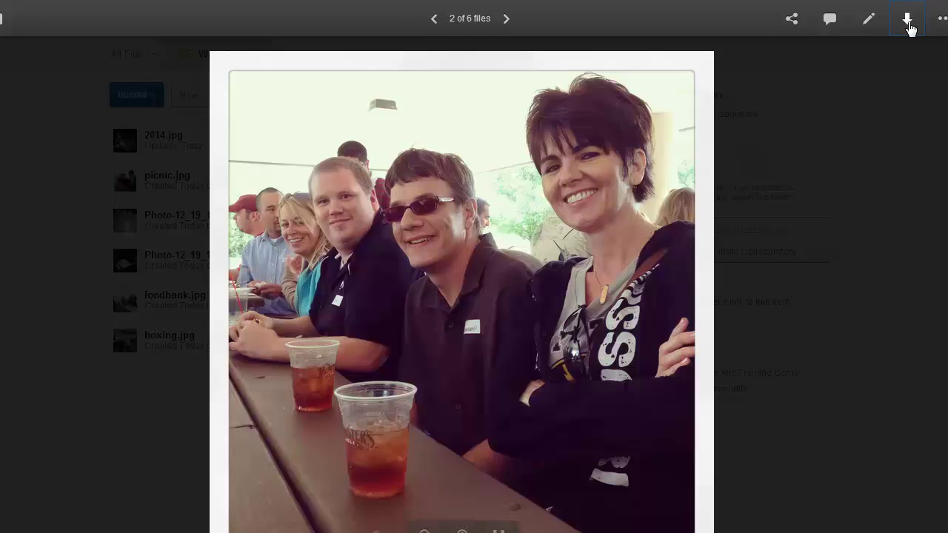
{"action": "key", "text": "Escape"}
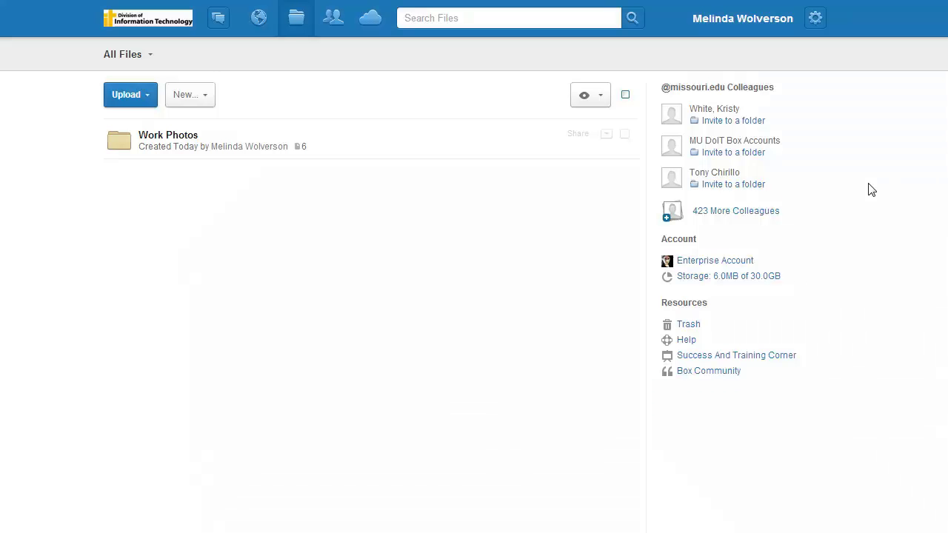
Log out via the gear menu.
{"action": "left_click", "coordinate": [819, 27]}
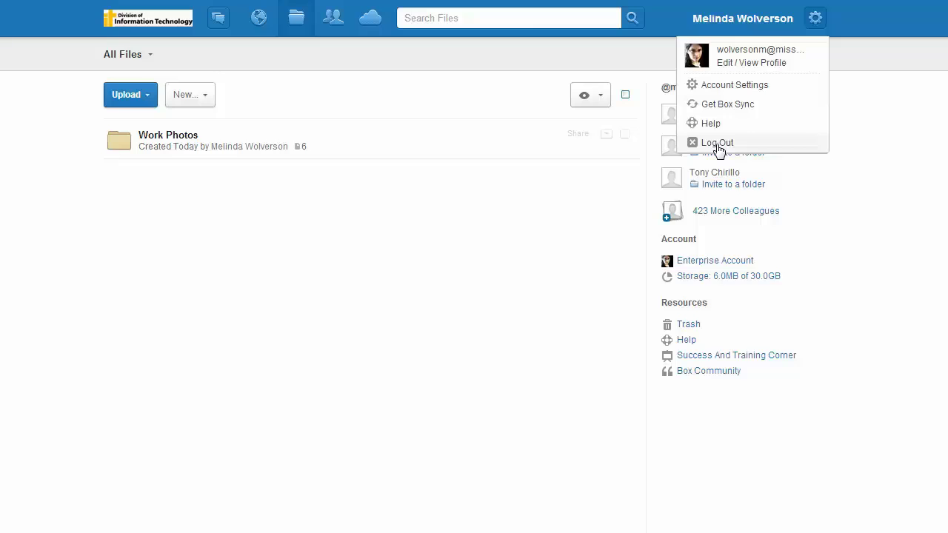
{"action": "left_click", "coordinate": [717, 145]}
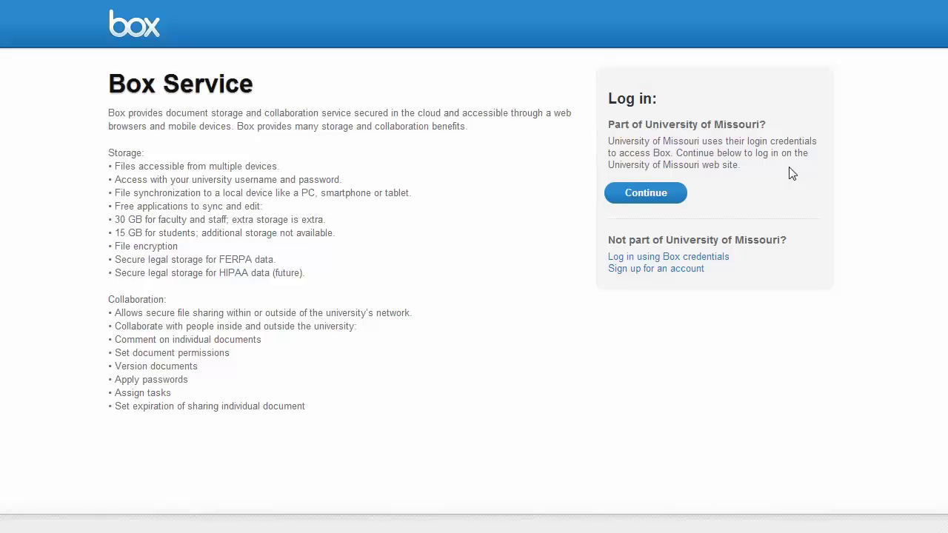